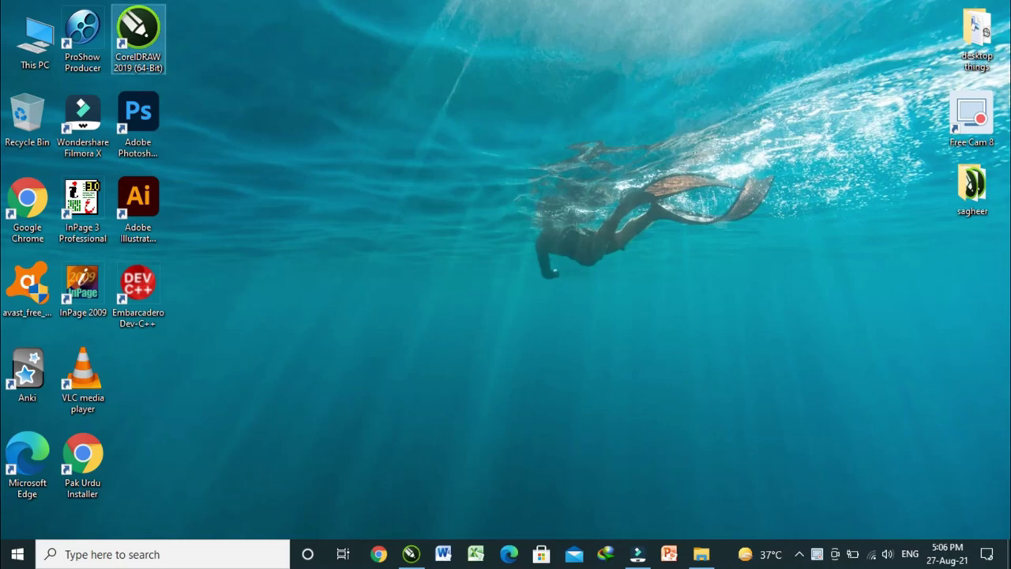
Launch CorelDRAW 2019, dismiss the file location warning, and create a new A4 portrait document in RGB at 300 dpi.
double_click(150, 48)
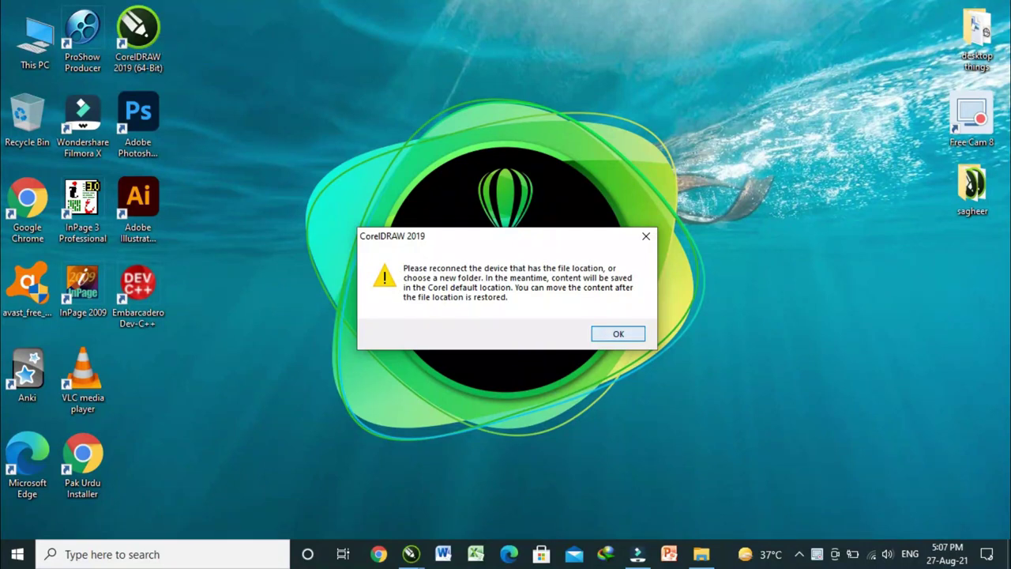
left_click(619, 333)
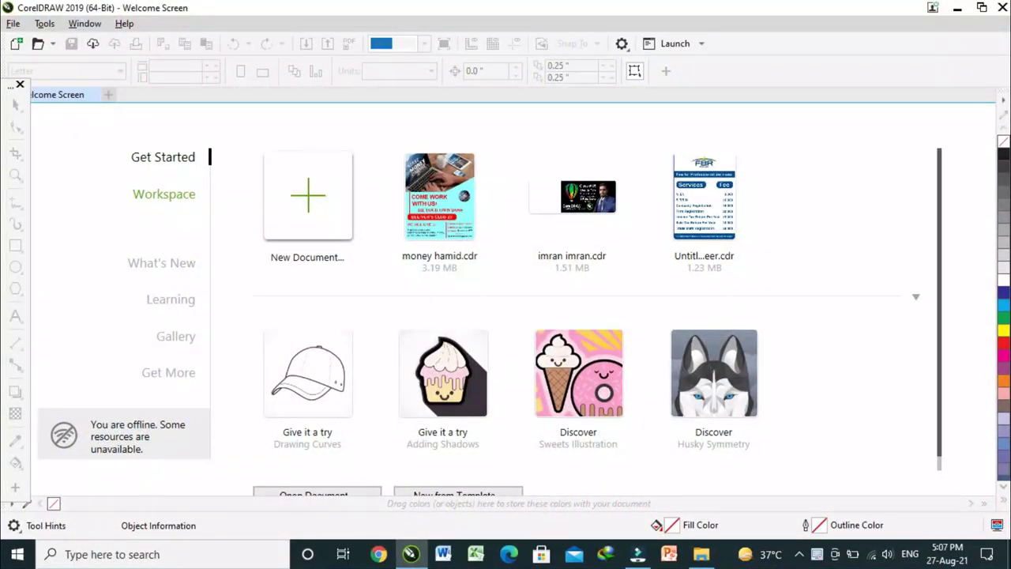
left_click(308, 196)
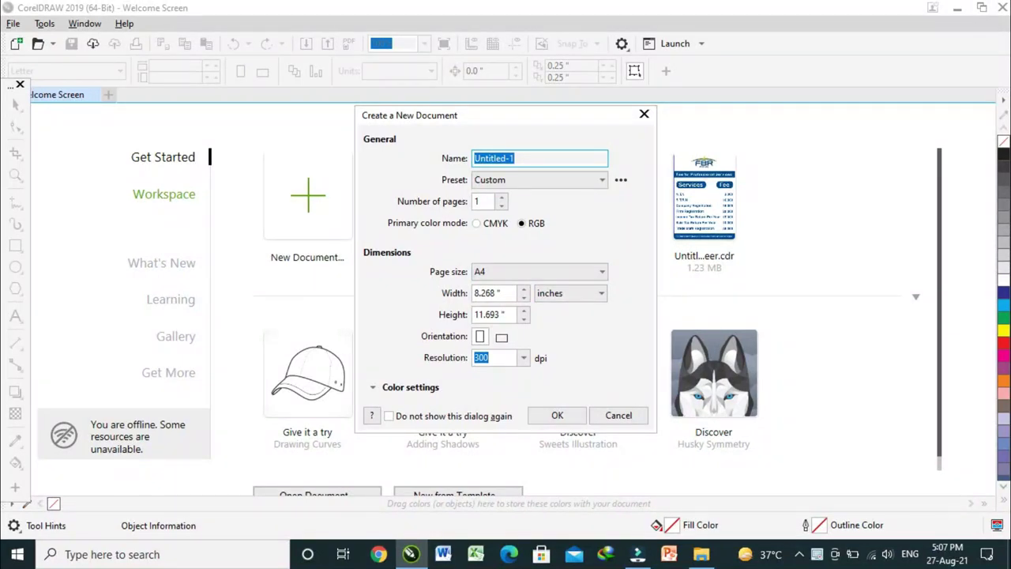
left_click(557, 416)
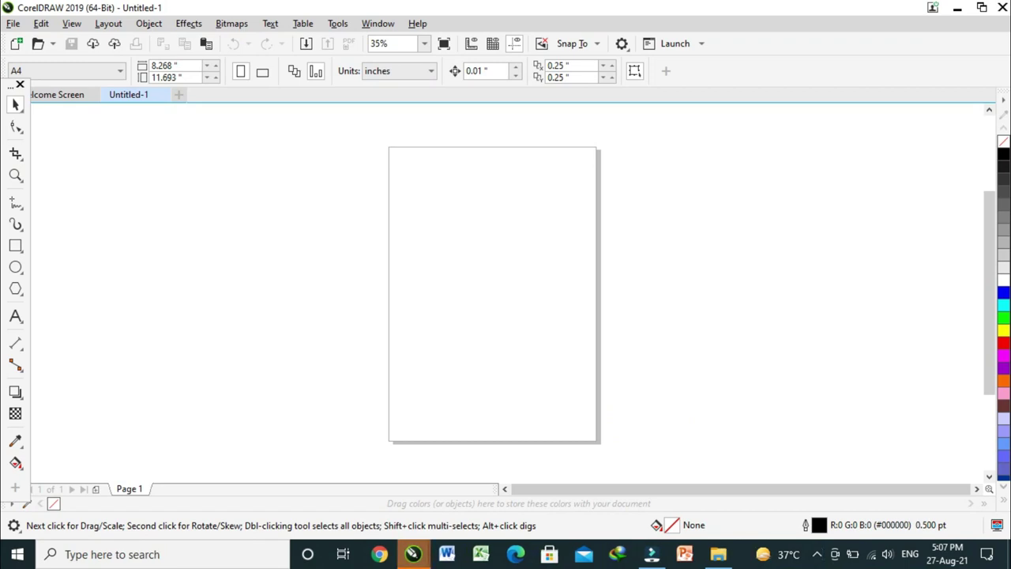
Draw a rectangle about 9.07 by 4.67 inches across the page's left edge and fill it blue.
left_click(16, 245)
left_click_drag(283, 197, 511, 316)
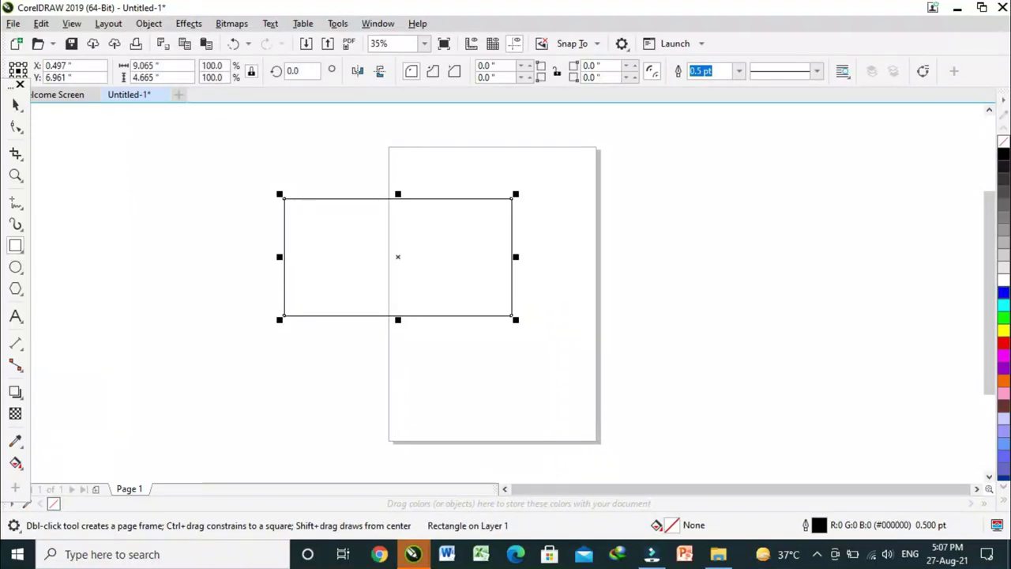
left_click(1003, 292)
Magnify the blue rectangle in several increments with the Zoom tool, and fit all objects in the view.
left_click(16, 175)
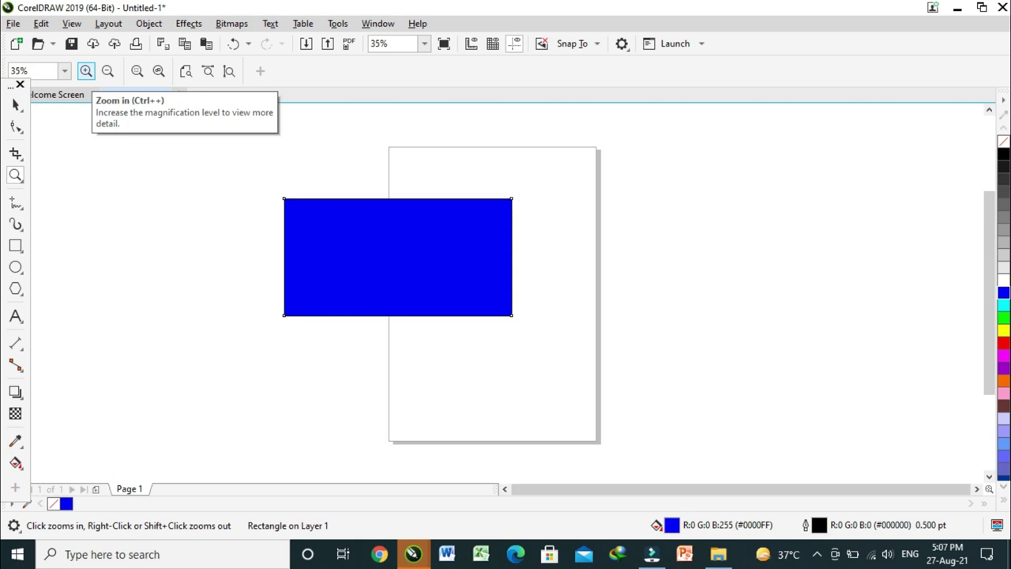
left_click(86, 71)
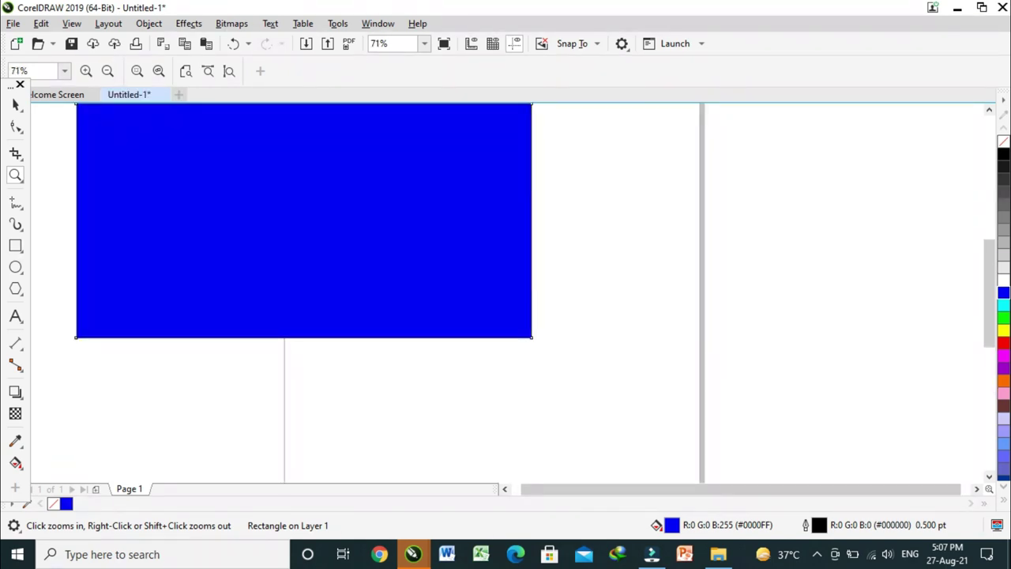
left_click(86, 71)
key("ctrl+plus")
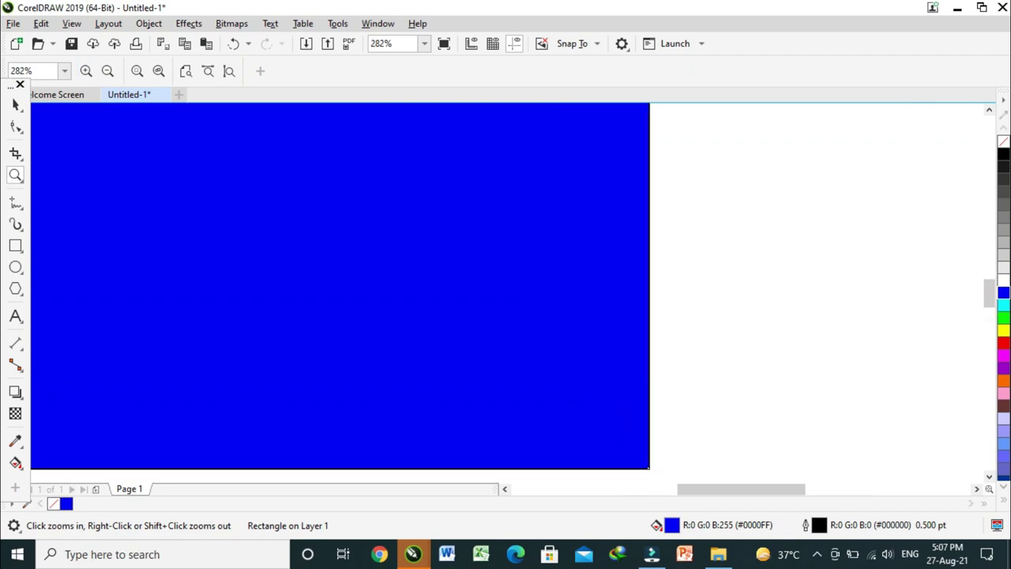
left_click(86, 71)
key("F4")
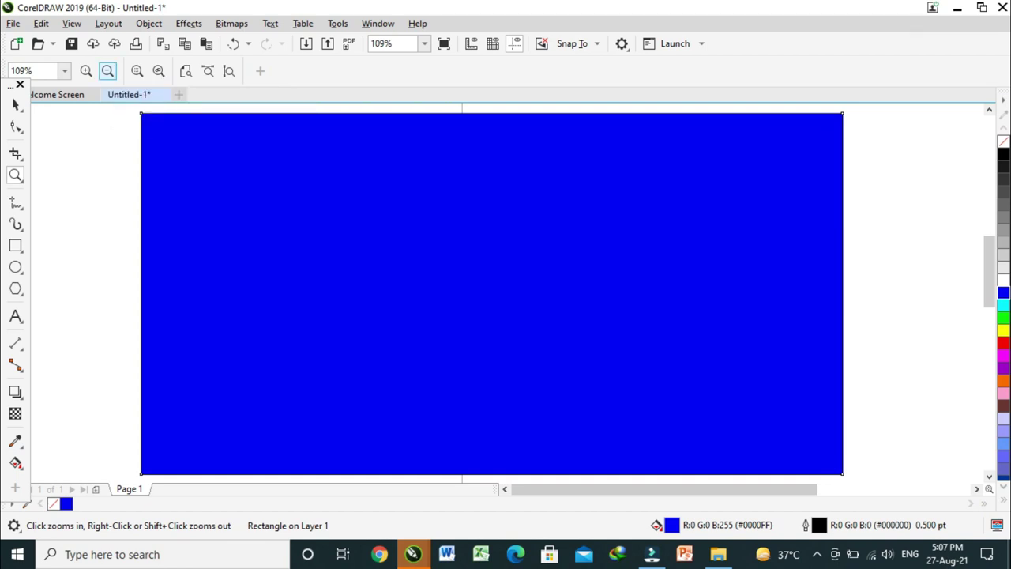
Zoom out in several increments and magnify the view to the selected blue rectangle.
left_click(107, 71)
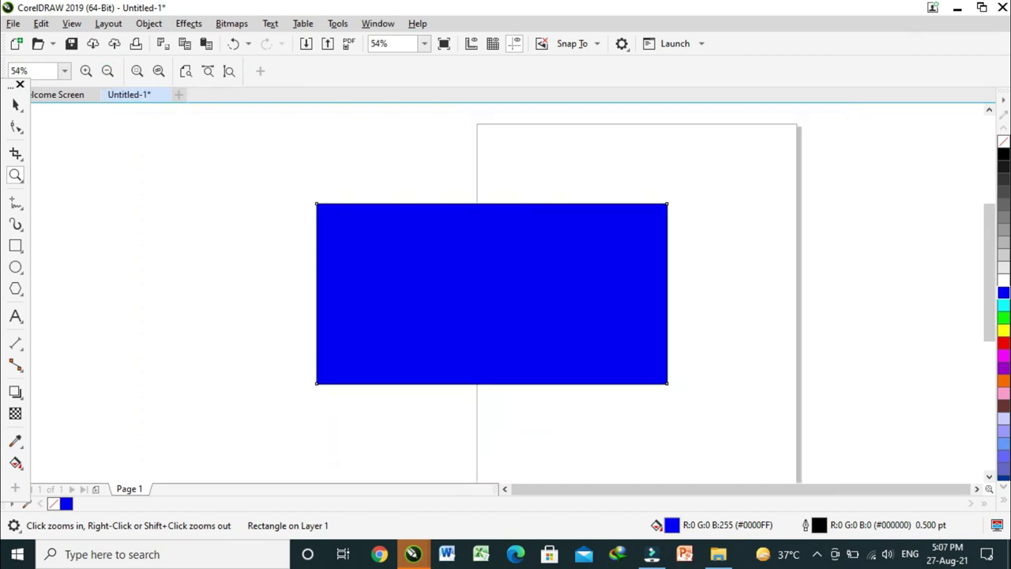
left_click(108, 71)
left_click(108, 71)
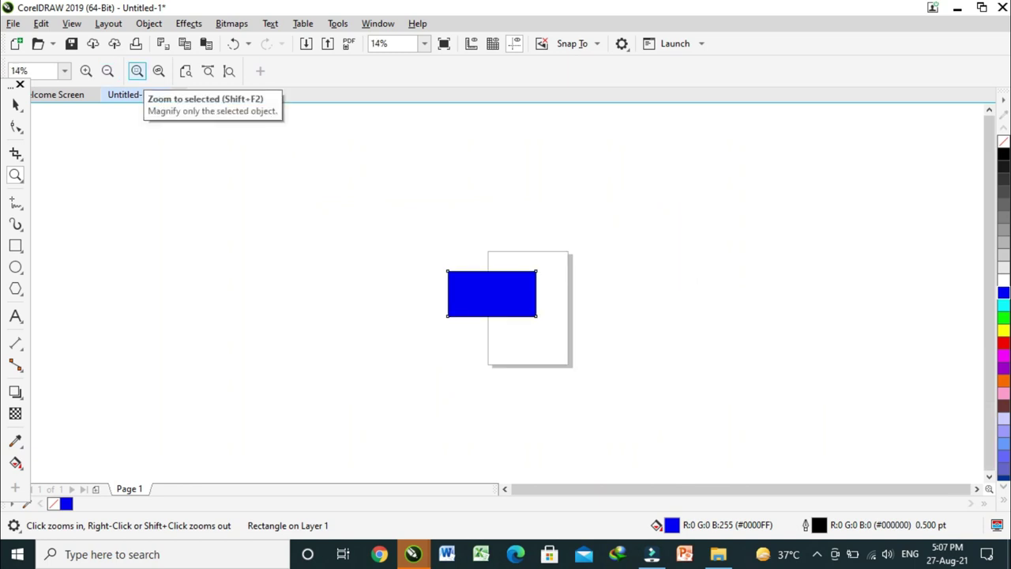
left_click(137, 72)
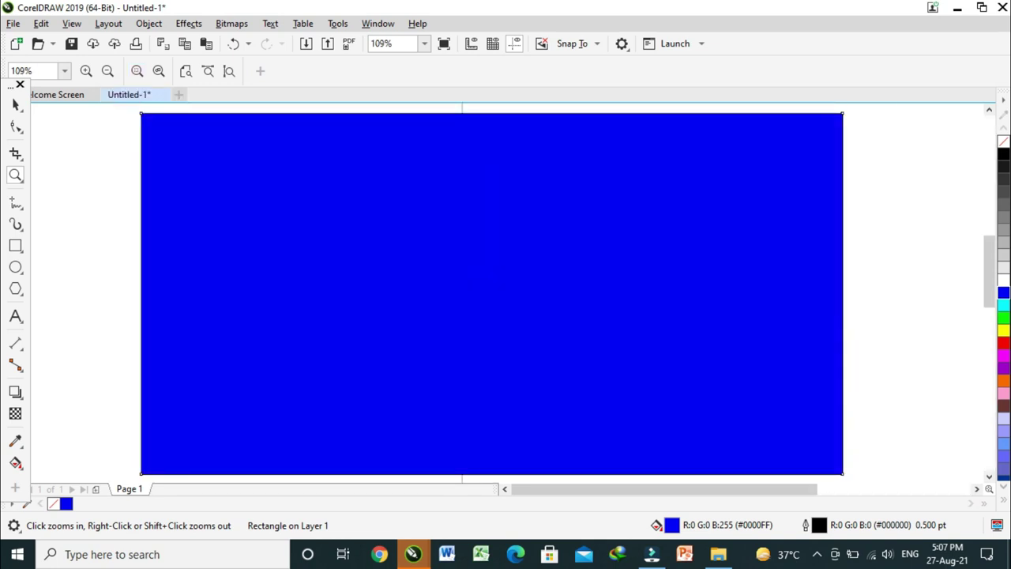
Draw four more rectangles: one about 15.75 by 9.5 inches beside the page, a tall one beyond it, and two small ones near the page's lower edge.
left_click(15, 105)
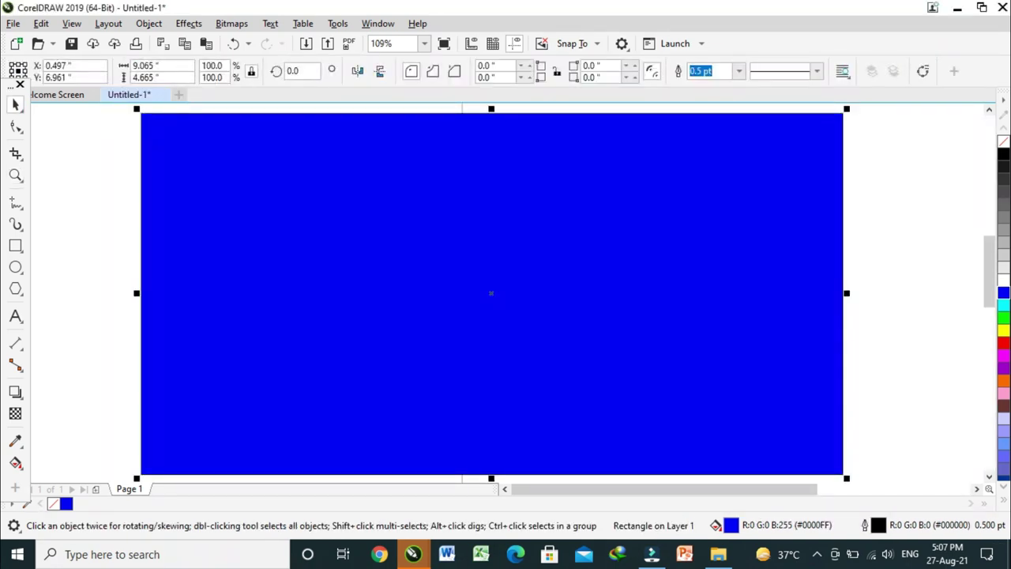
scroll(101, 182, "down", 4)
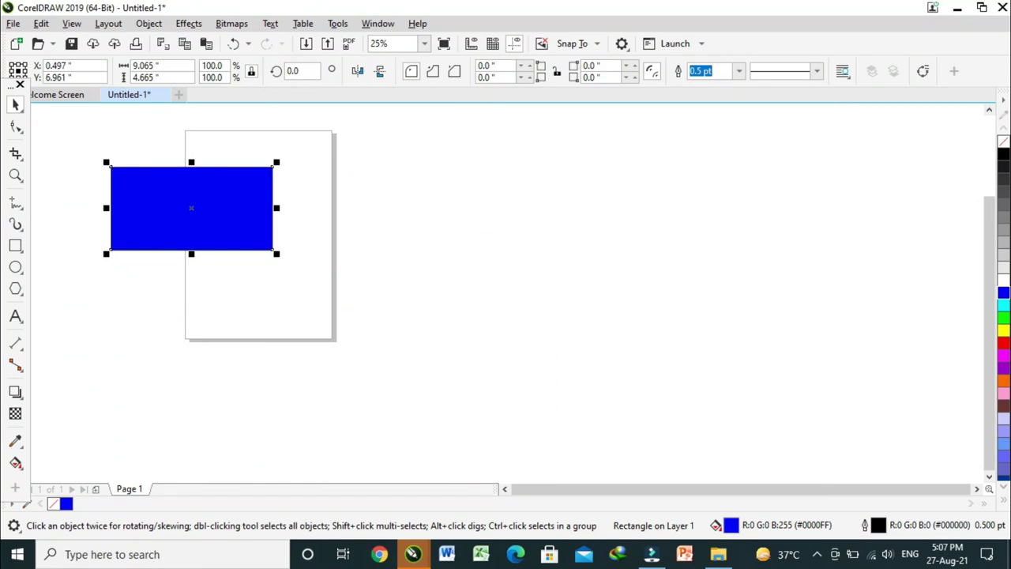
left_click(20, 250)
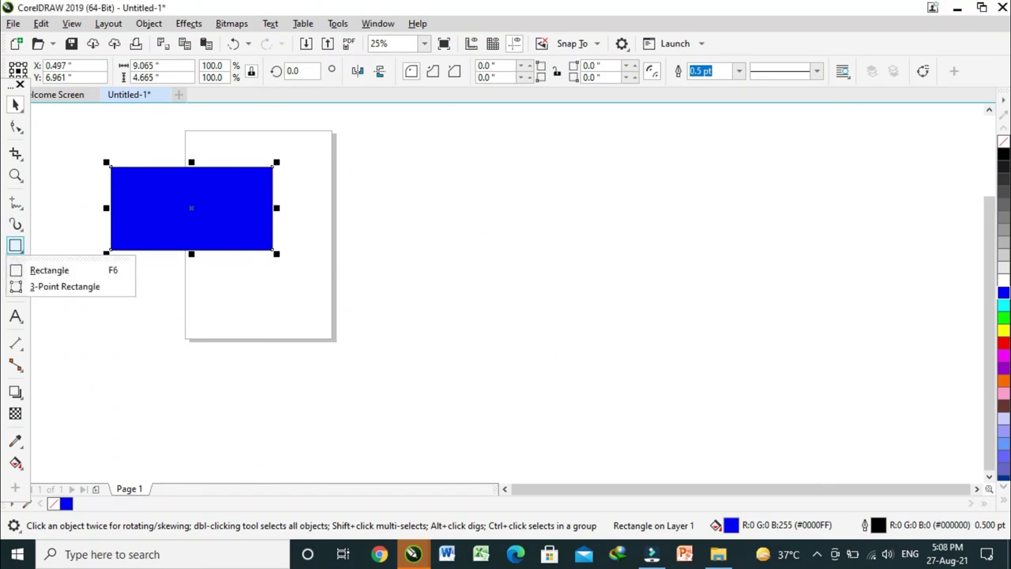
left_click(49, 270)
left_click_drag(400, 185, 680, 354)
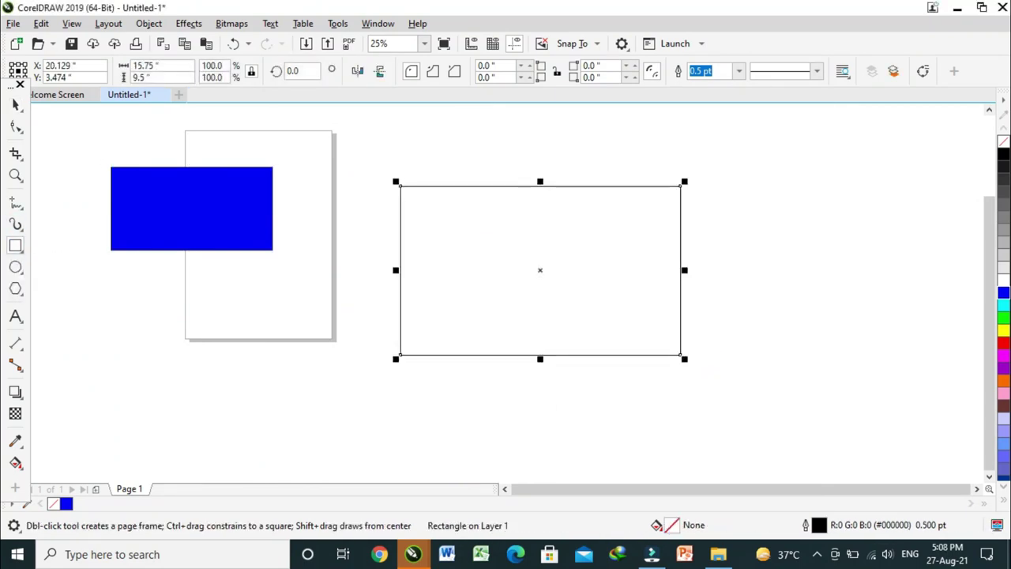
left_click_drag(781, 195, 875, 333)
left_click_drag(245, 354, 317, 404)
left_click_drag(262, 300, 342, 329)
Fill the large rectangle and the small one below the page yellow, the tall one blue, and the small one overlapping the page green.
left_click(15, 104)
left_click(540, 270)
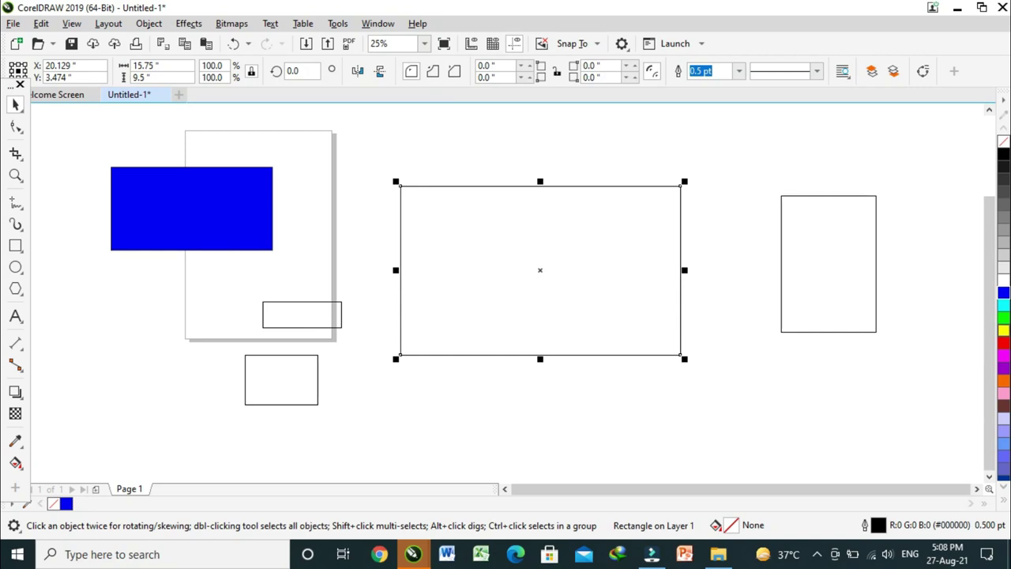
left_click(1003, 330)
left_click(806, 195)
left_click(1003, 292)
left_click(282, 356)
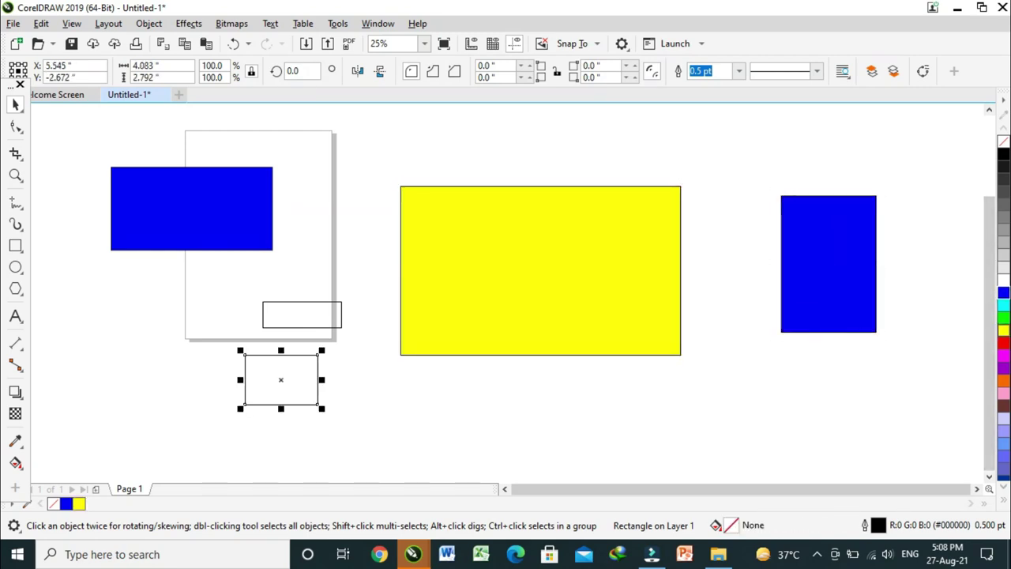
left_click(1003, 330)
left_click(301, 301)
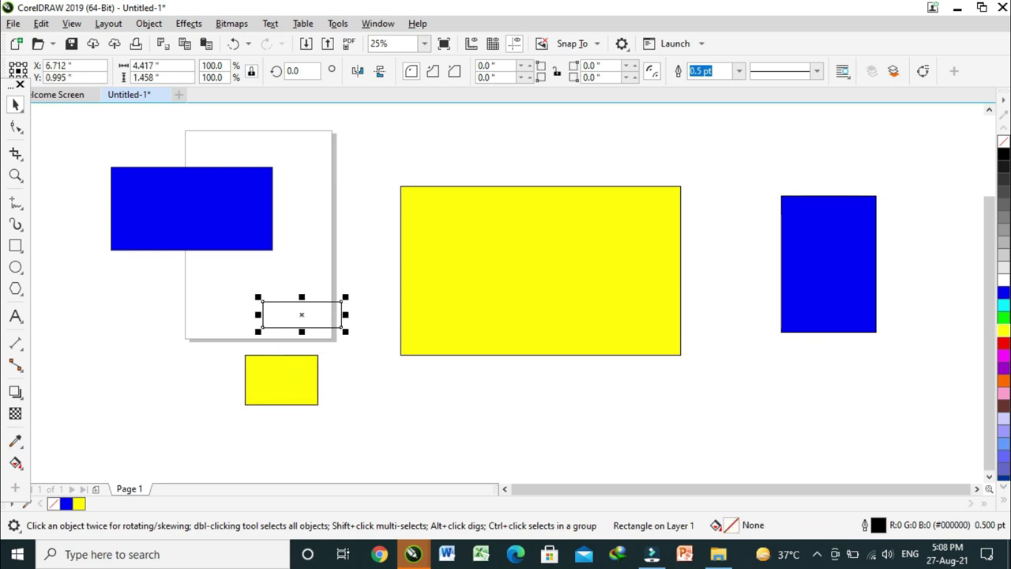
left_click(1003, 317)
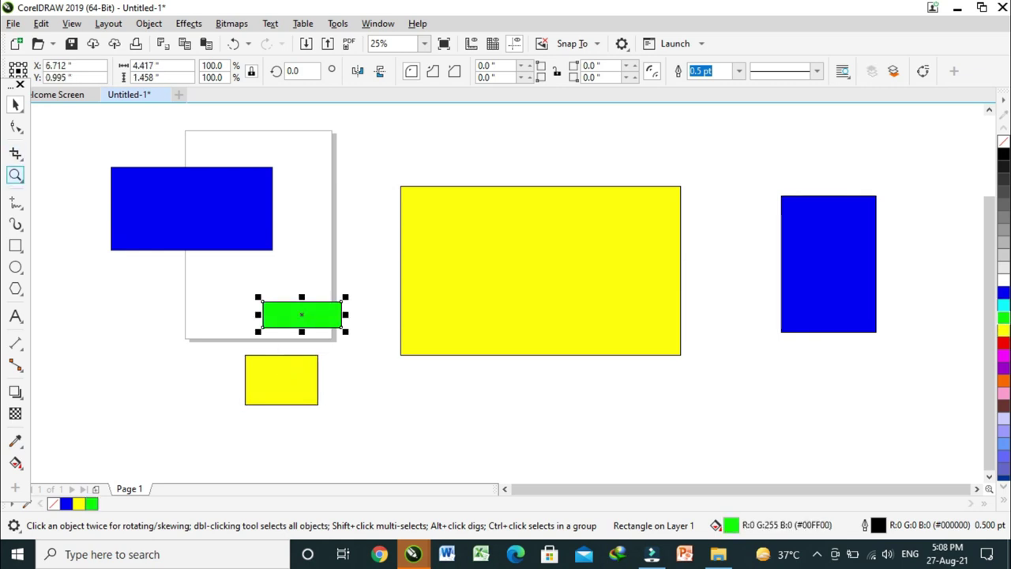
Select the blue rectangle overlapping the page and zoom the view to that selection.
left_click(15, 175)
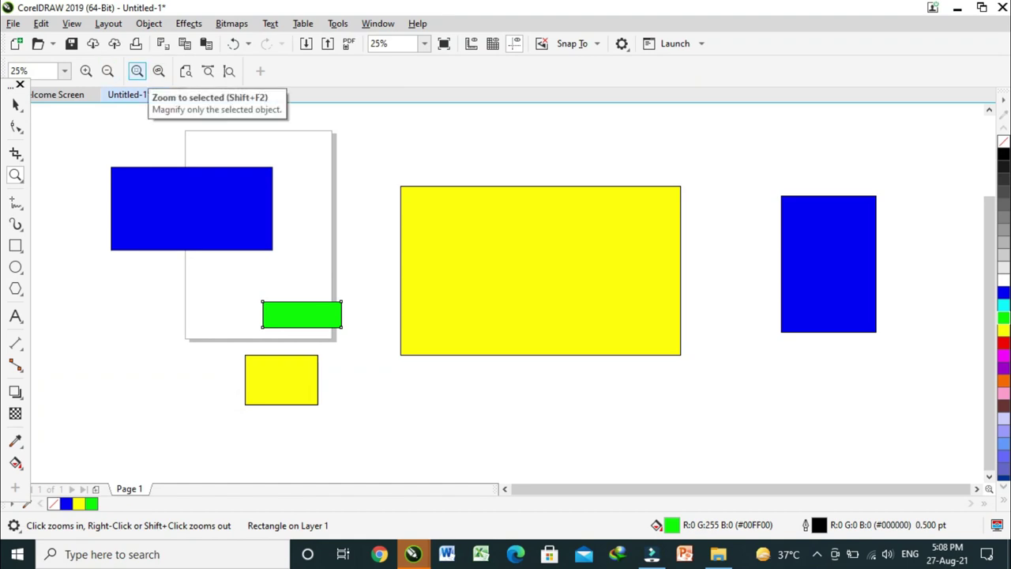
left_click(167, 181)
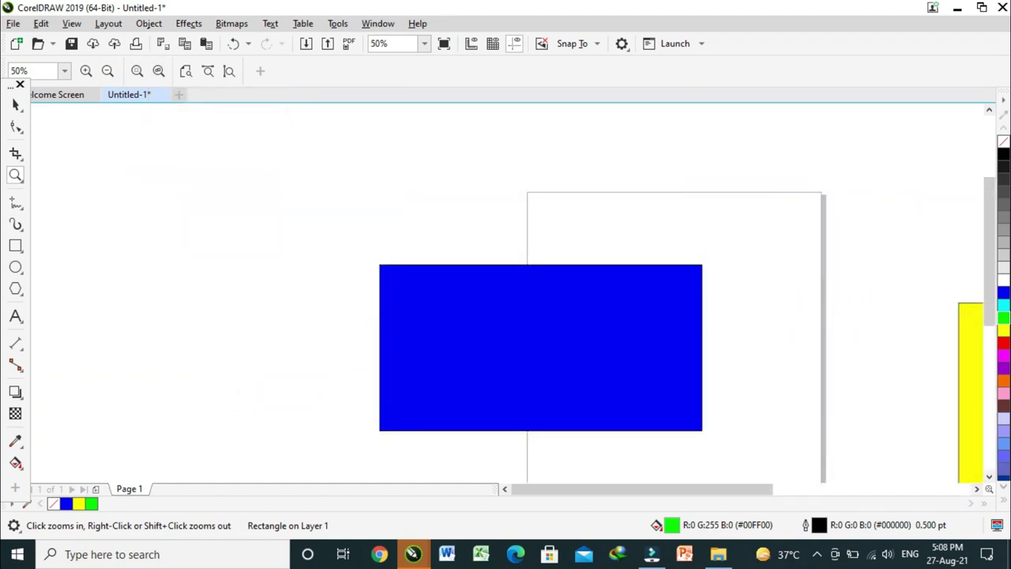
left_click(16, 104)
left_click(15, 103)
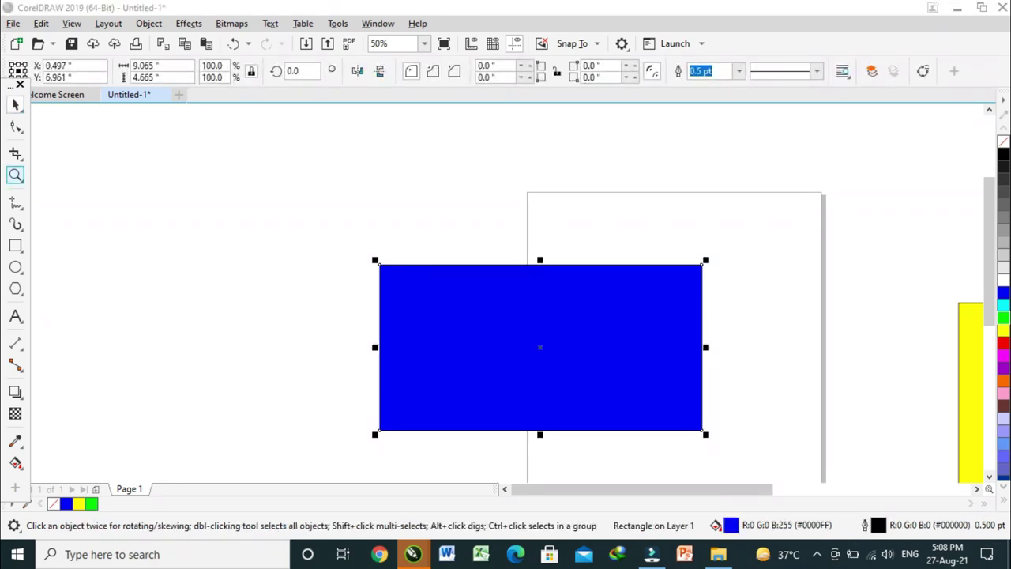
left_click(16, 176)
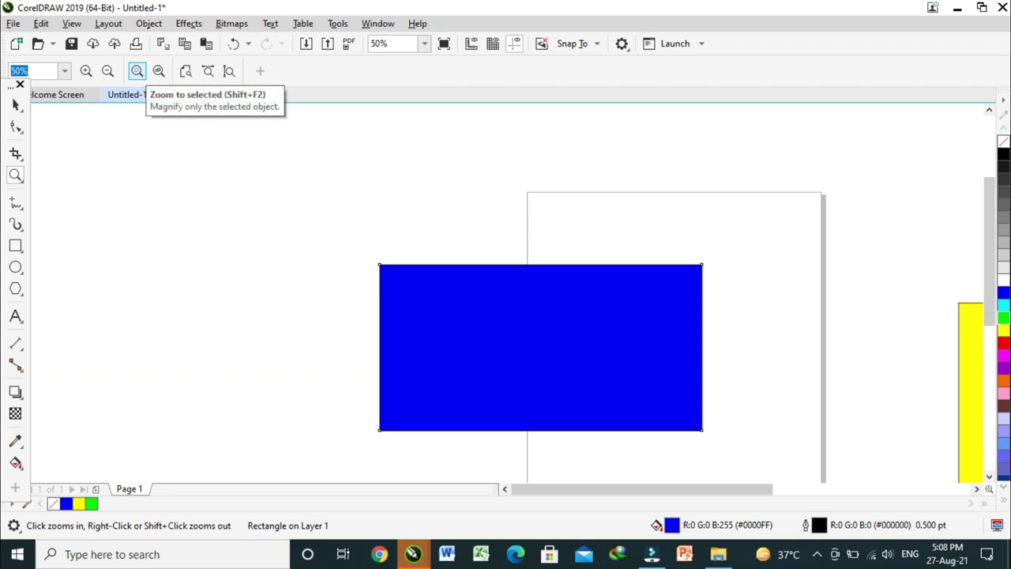
left_click(137, 71)
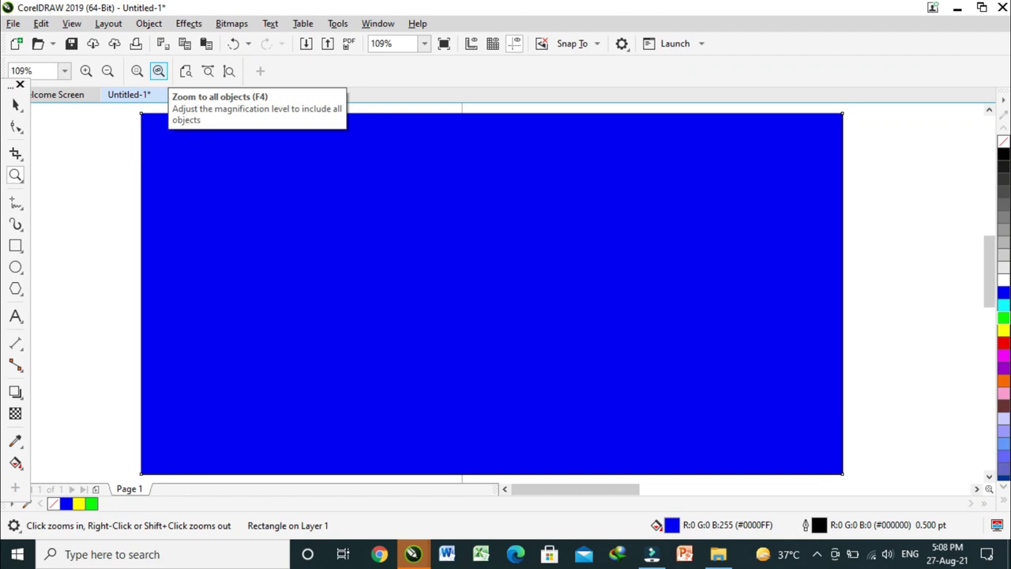
Alternate the view between all objects and the selected blue rectangle, ending on all objects.
left_click(158, 71)
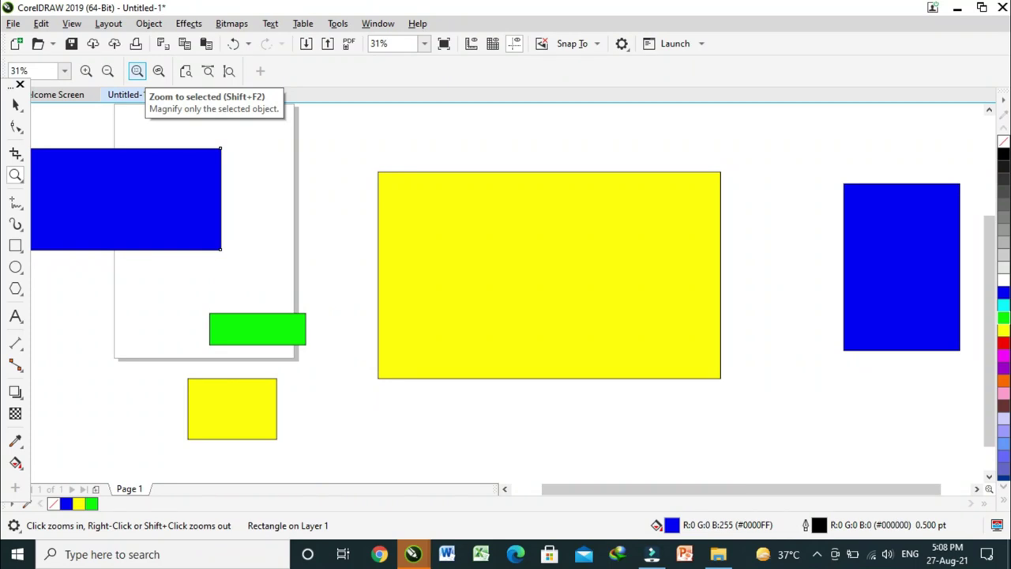
left_click(137, 71)
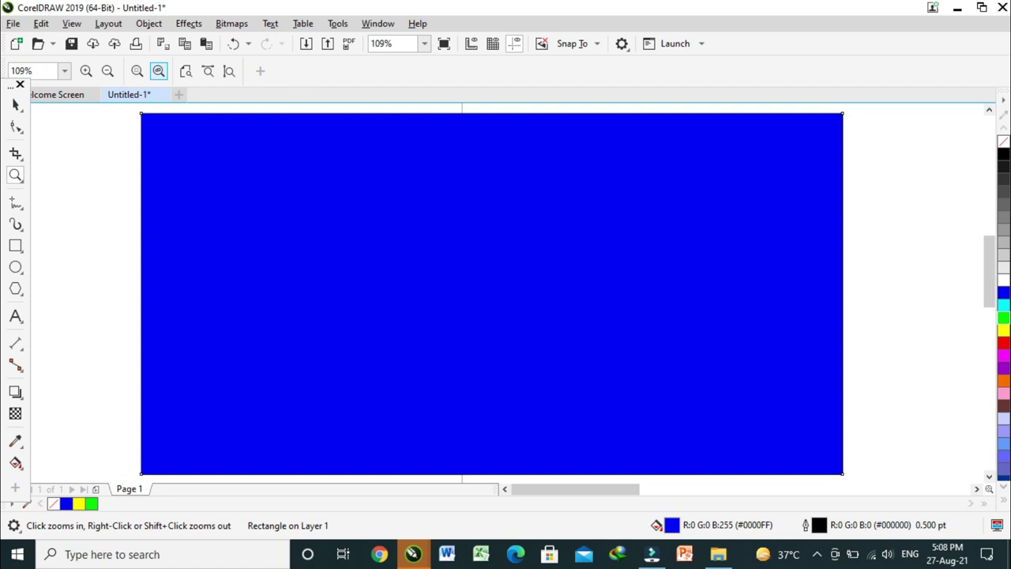
left_click(158, 71)
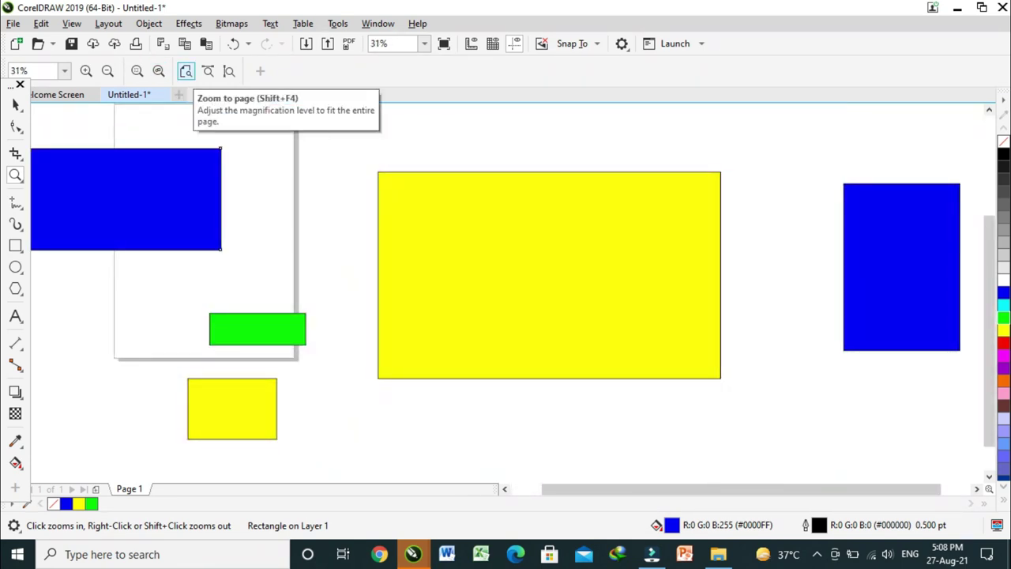
Fit the view to the whole page, to the page width, and to the page height.
left_click(186, 71)
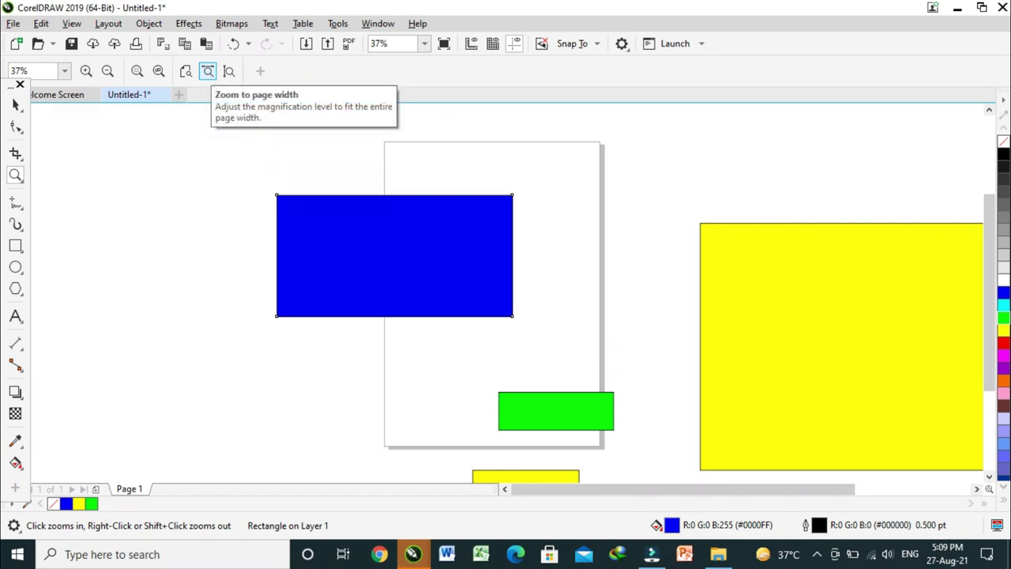
left_click(208, 71)
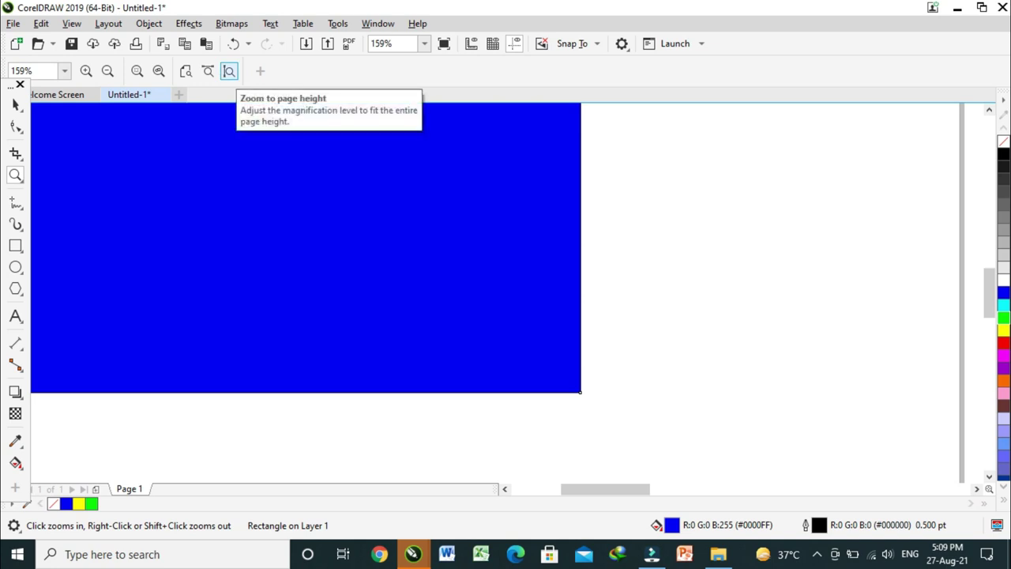
left_click(229, 71)
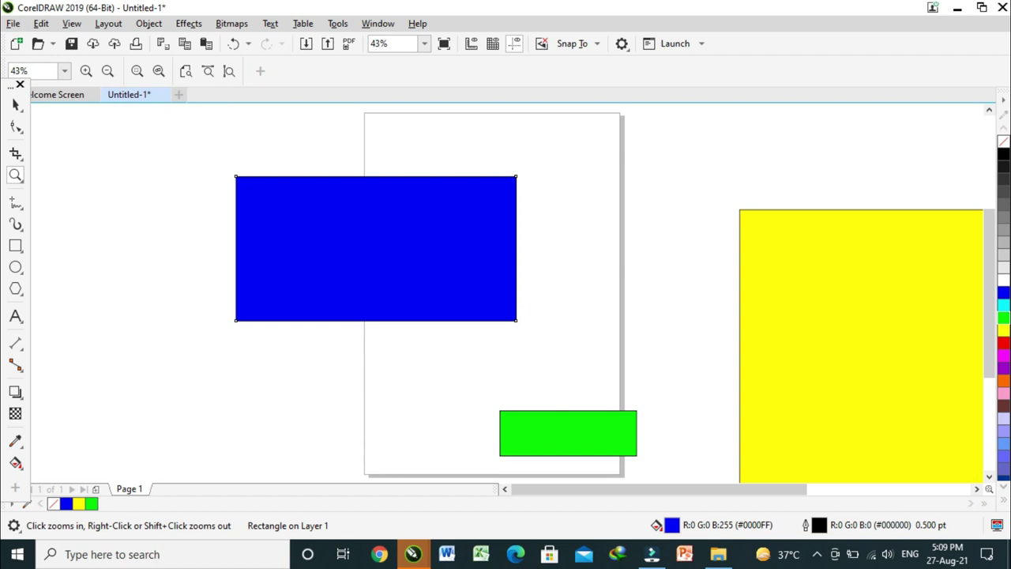
Zoom in and out around the blue rectangle, magnify a marquee area enclosing it, zoom back out, and return to the Pick tool.
left_click(265, 216)
right_click(266, 217)
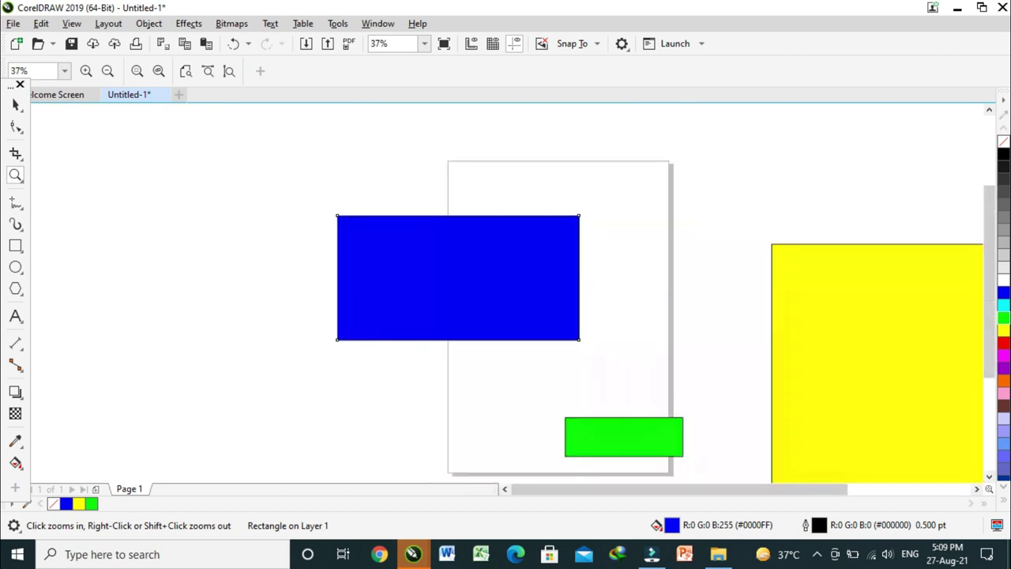
scroll(265, 216, "down", 1)
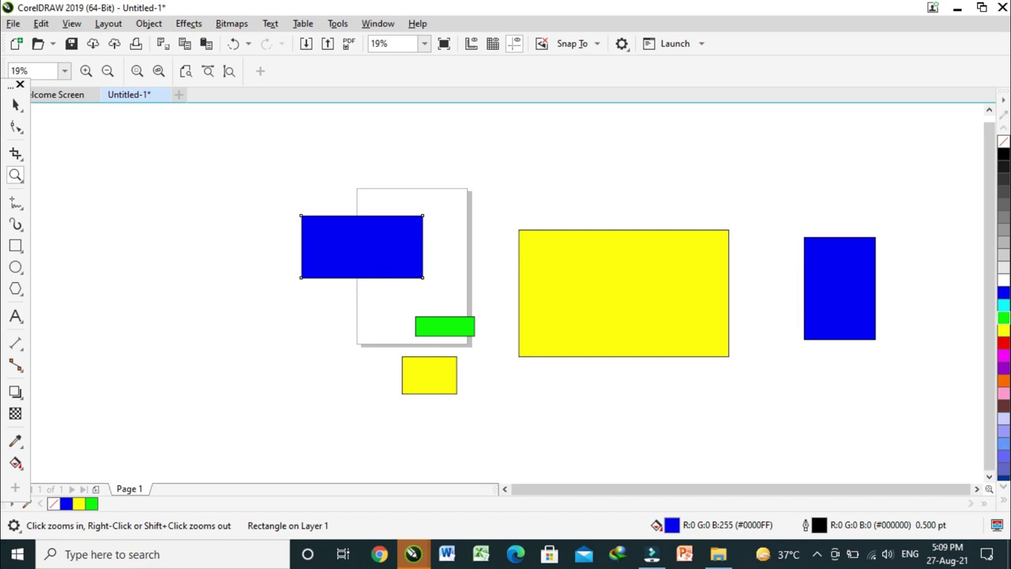
left_click_drag(280, 203, 451, 293)
key("F3")
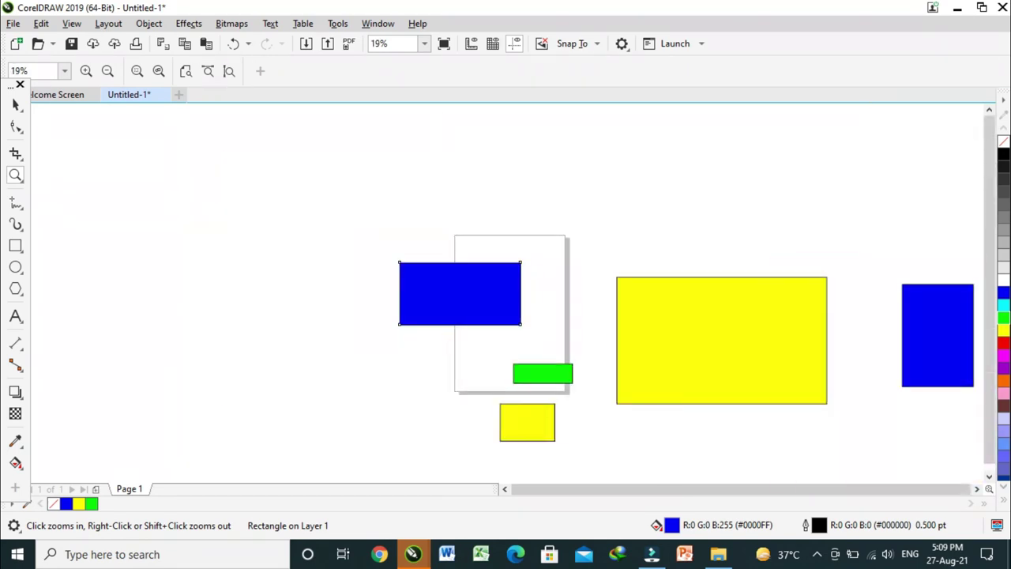
key("space")
scroll(459, 293, "up", 2)
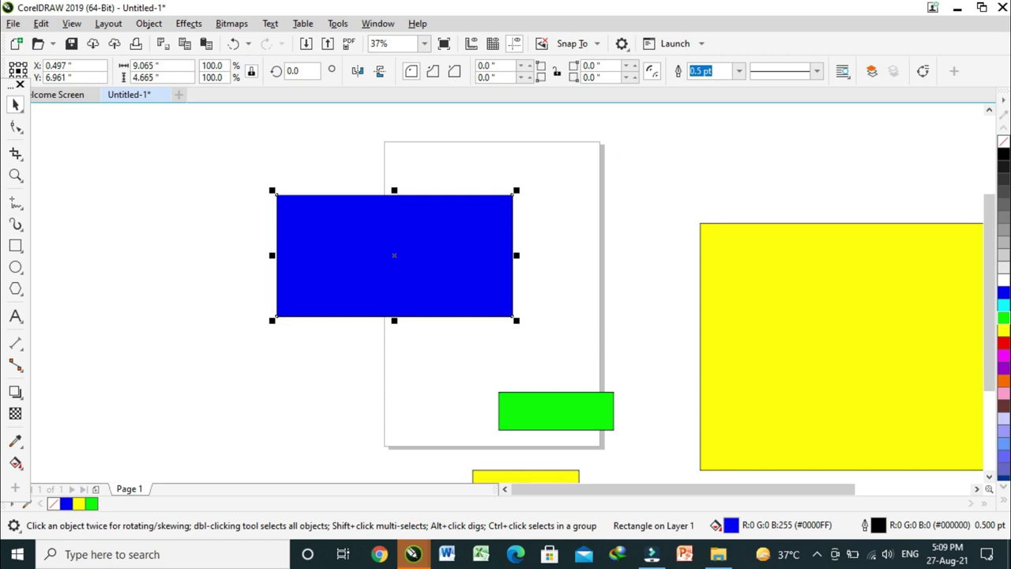
Fit all objects in the view and shift the view around the drawing with the Pan tool.
key("F4")
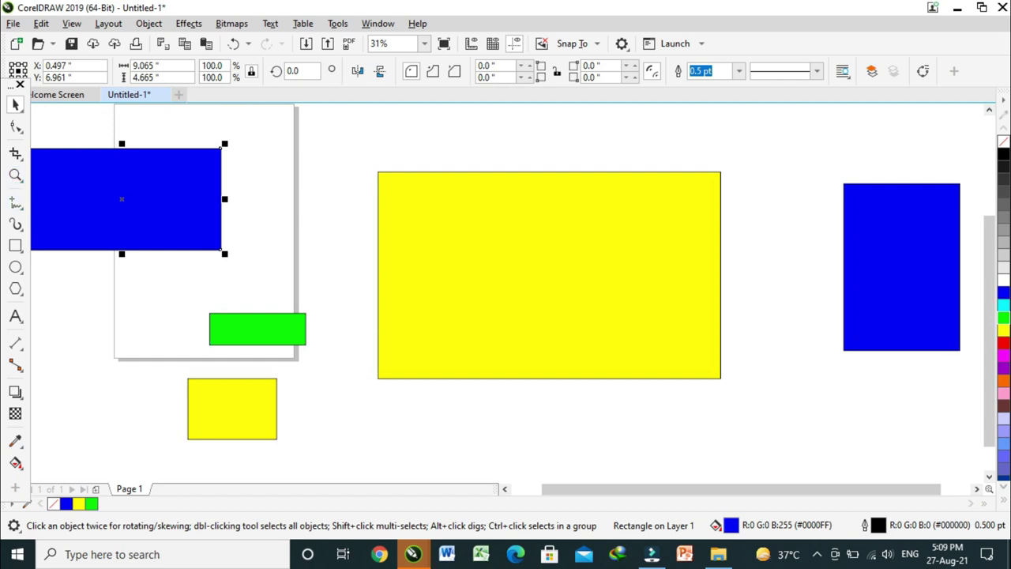
left_click(15, 175)
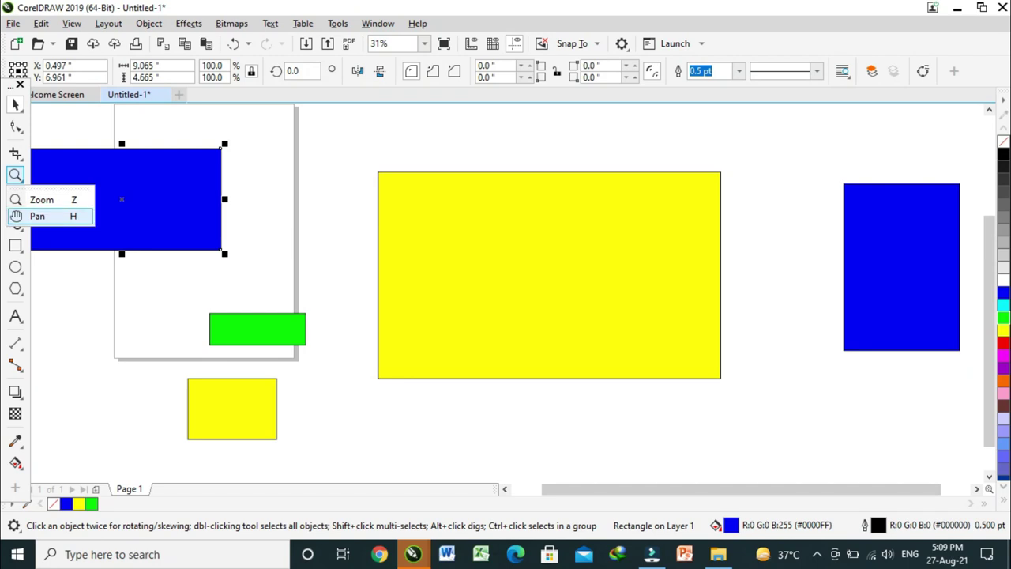
left_click(37, 215)
left_click_drag(443, 261, 271, 408)
left_click_drag(333, 433, 454, 276)
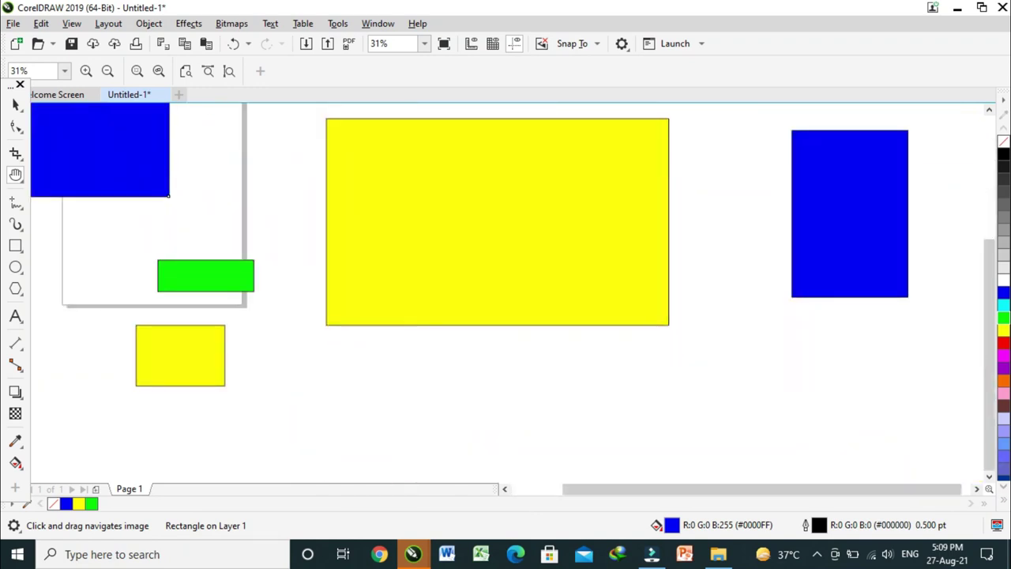
With the blue rectangle overlapping the page selected, cycle the view through one-shot zoom, zoom out, zoom to selection, all objects, and zoom out again.
left_click(15, 104)
left_click(98, 150)
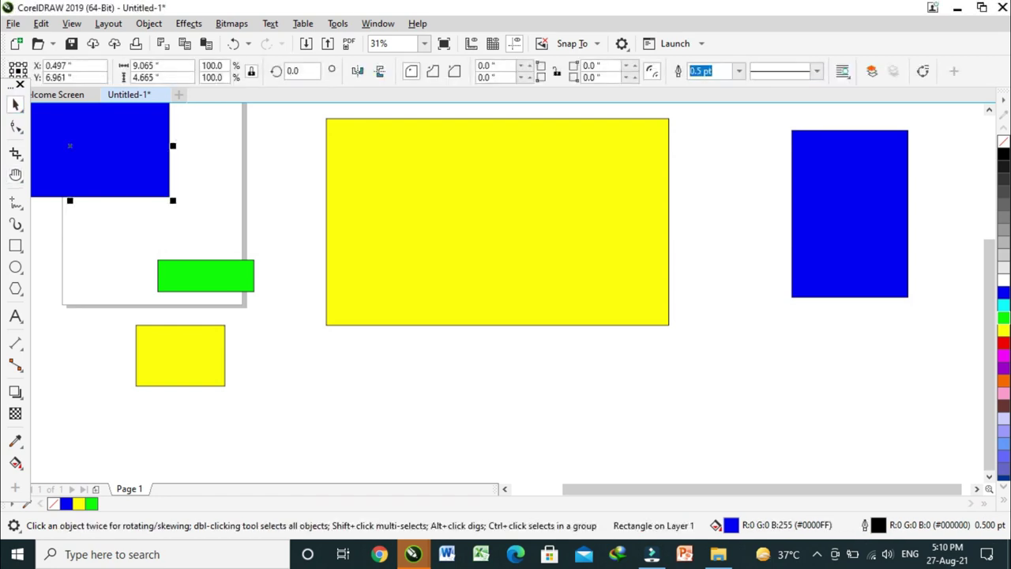
key("F2")
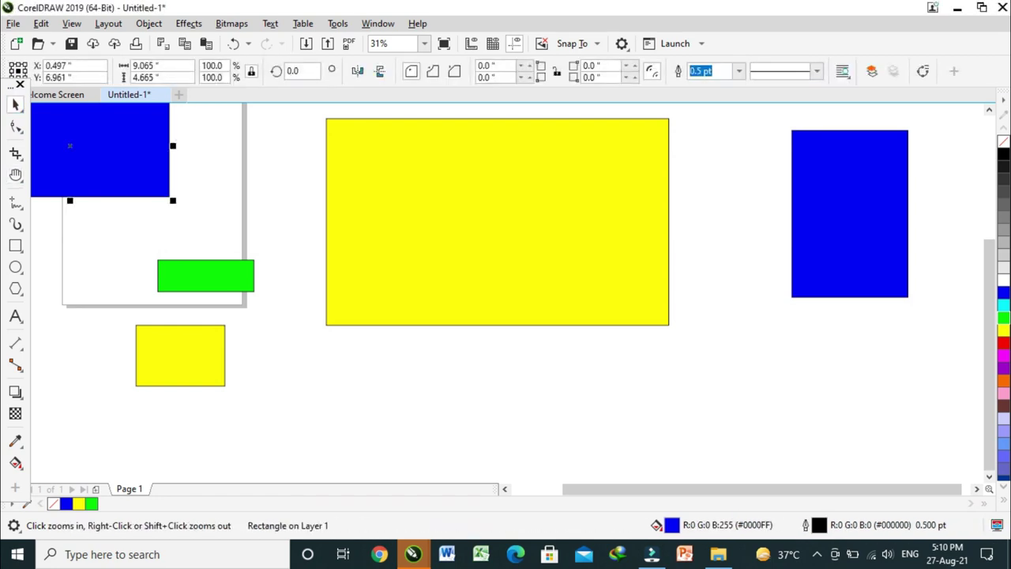
scroll(225, 191, "up", 1)
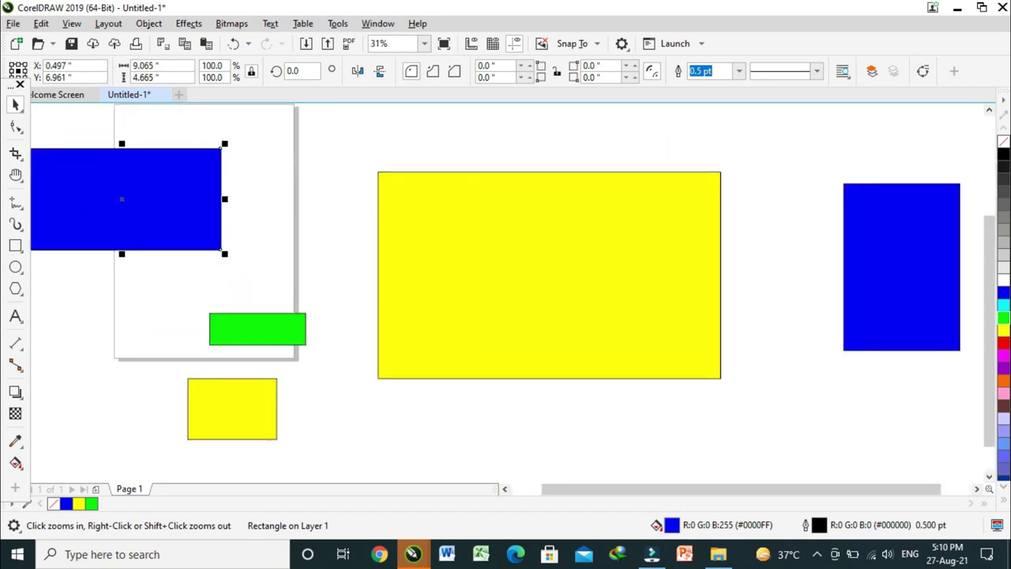
scroll(279, 247, "down", 1)
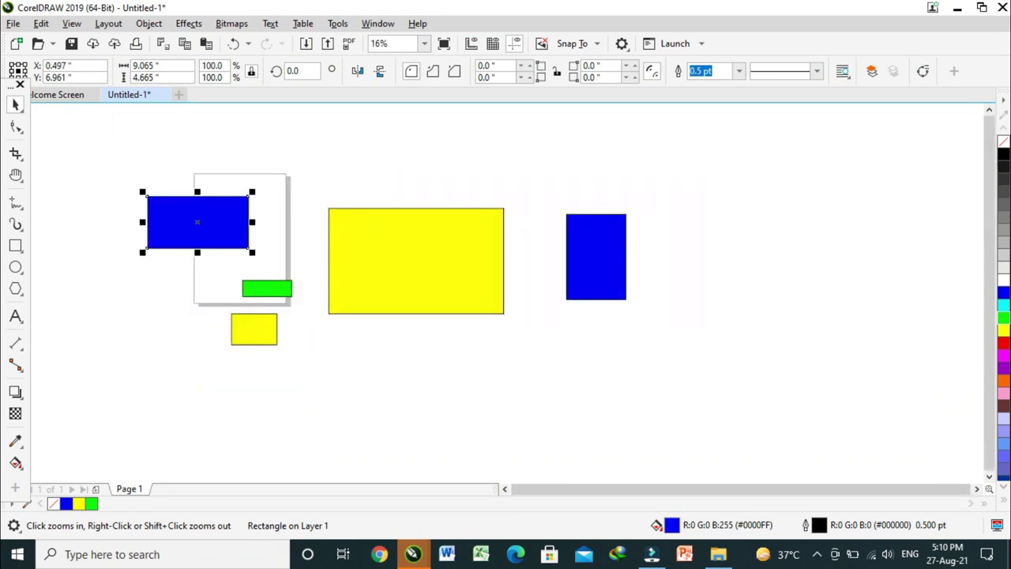
key("shift+F2")
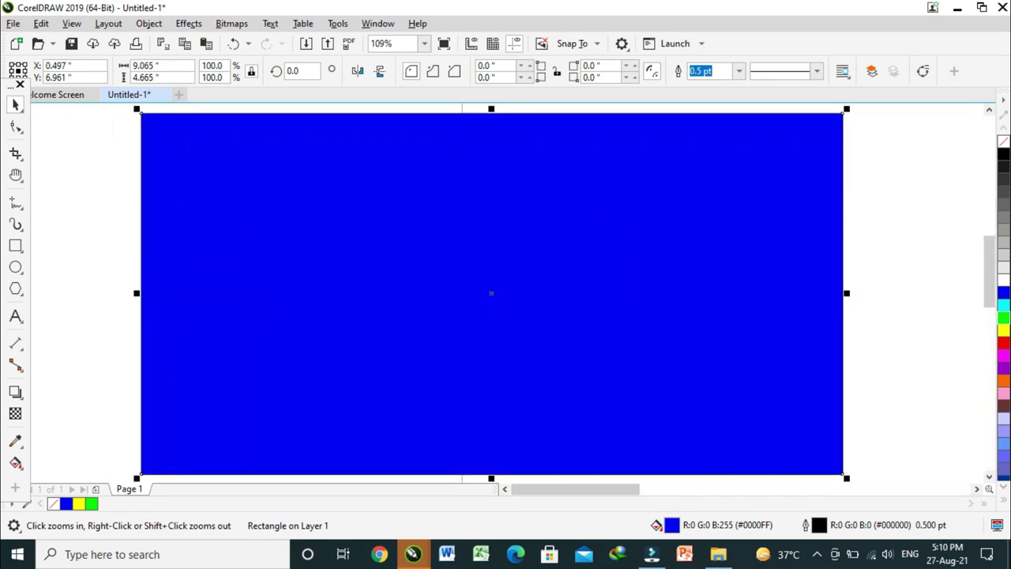
key("F4")
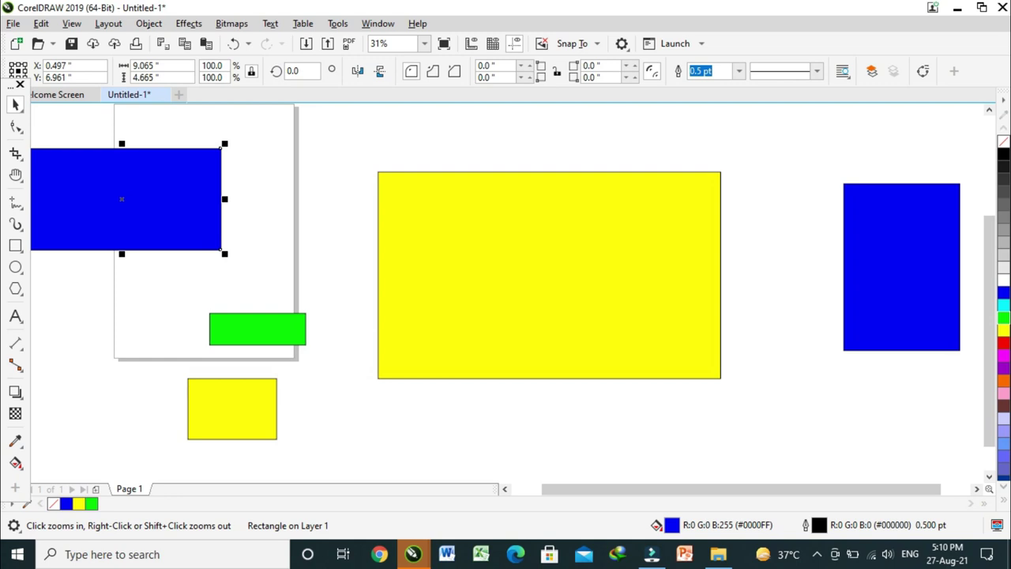
key("F3")
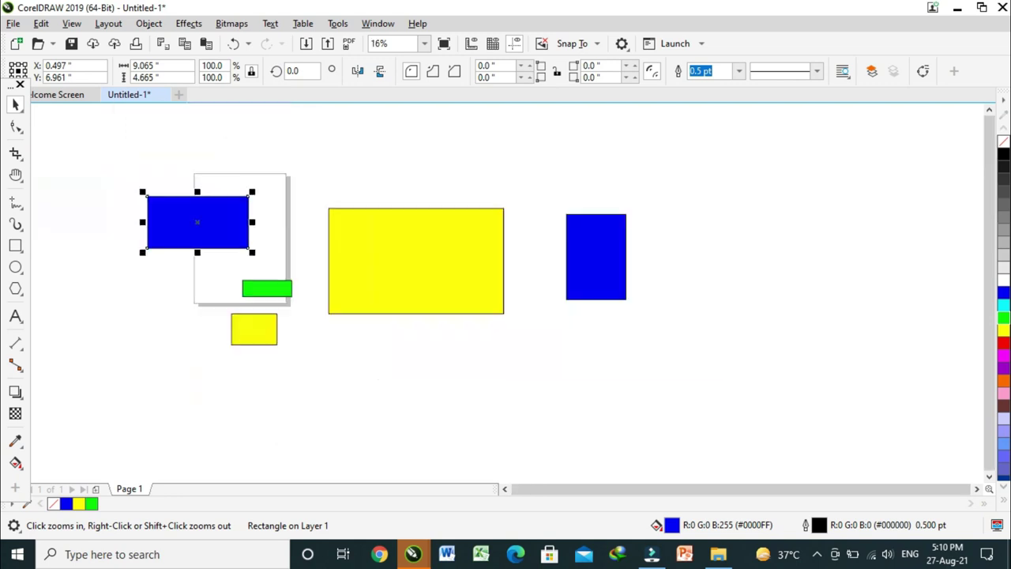